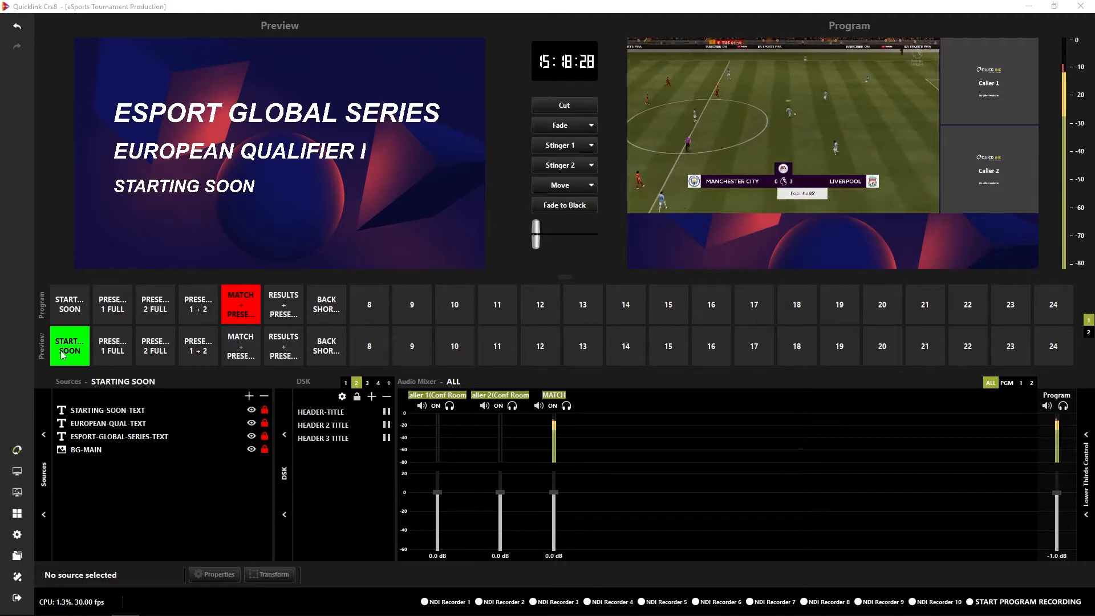
Step: Add a new Countdown Timer source to the STARTING SOON scene, keeping its default name and visibility
right_click(88, 475)
mouse_move(143, 484)
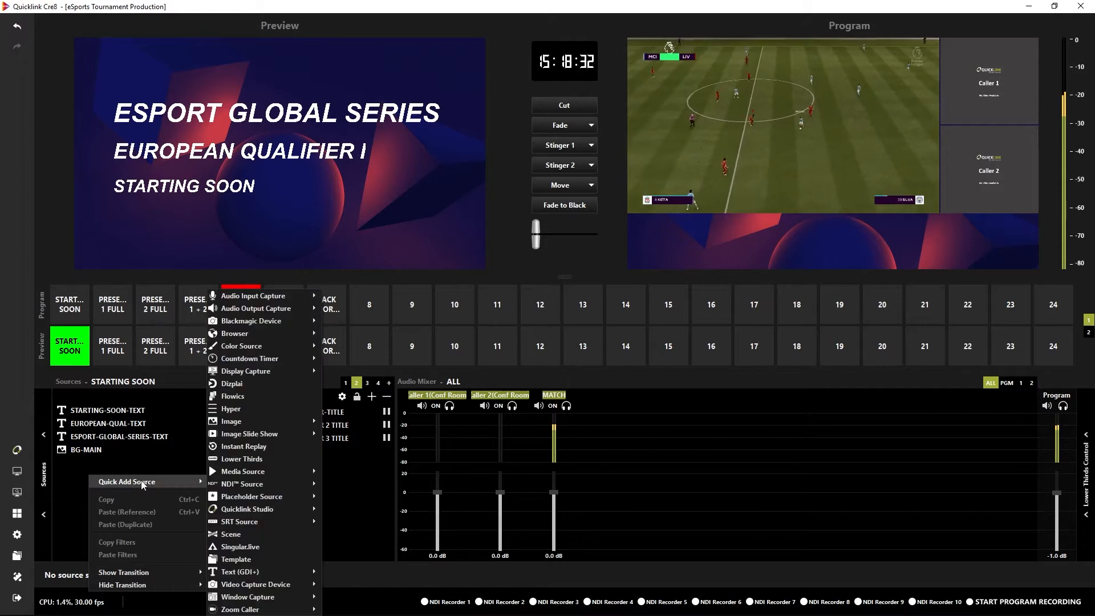
mouse_move(268, 361)
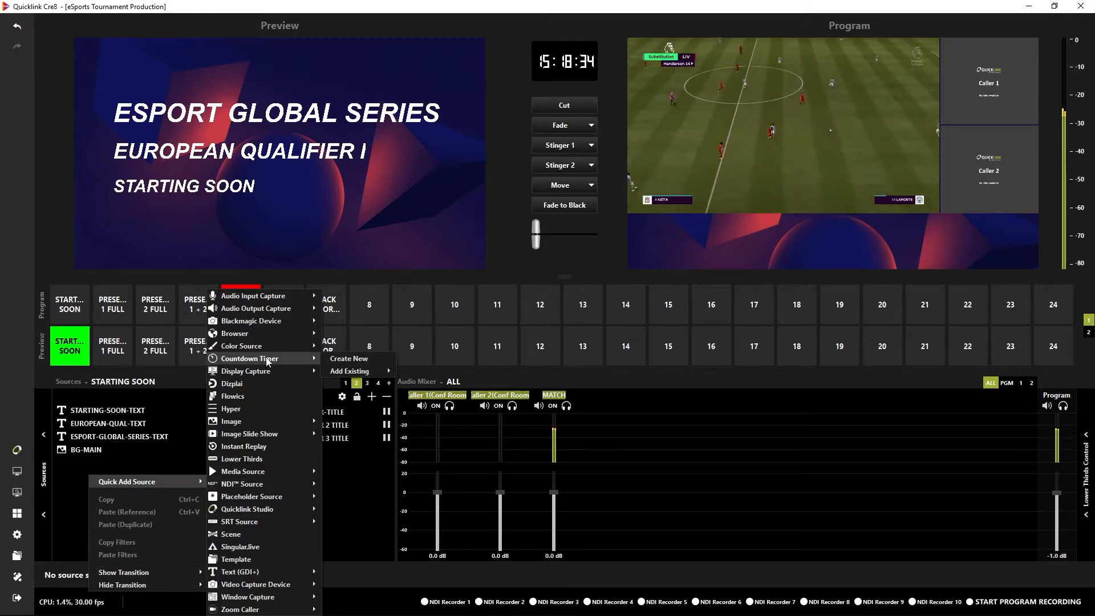
left_click(342, 359)
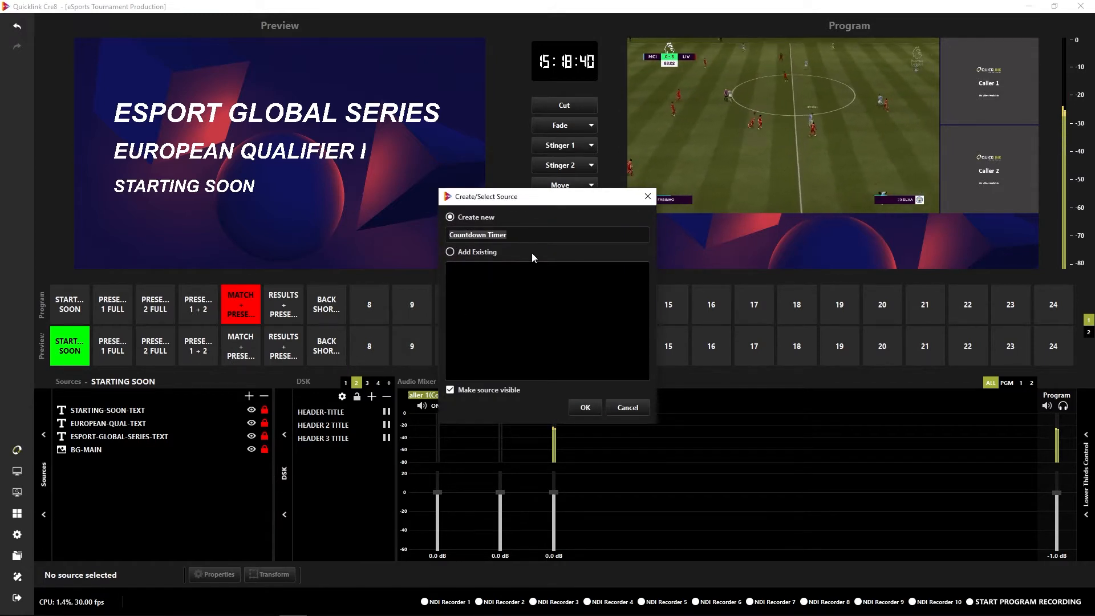
left_click(584, 407)
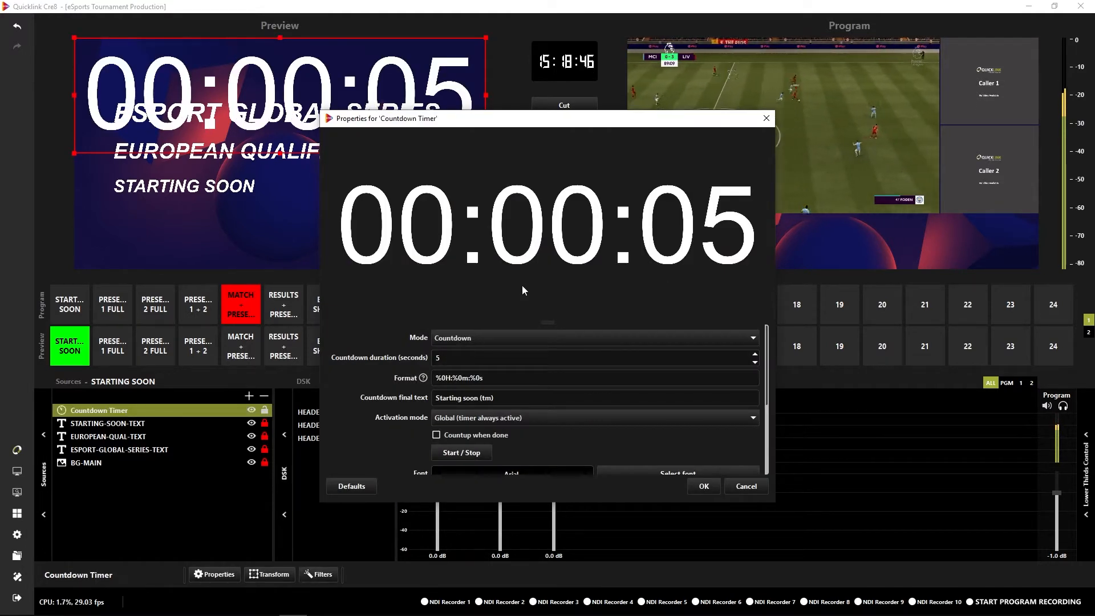
Step: Shrink the countdown timer to under half the scene's width and place it at the lower right, below the title texts
left_click_drag(465, 121, 673, 194)
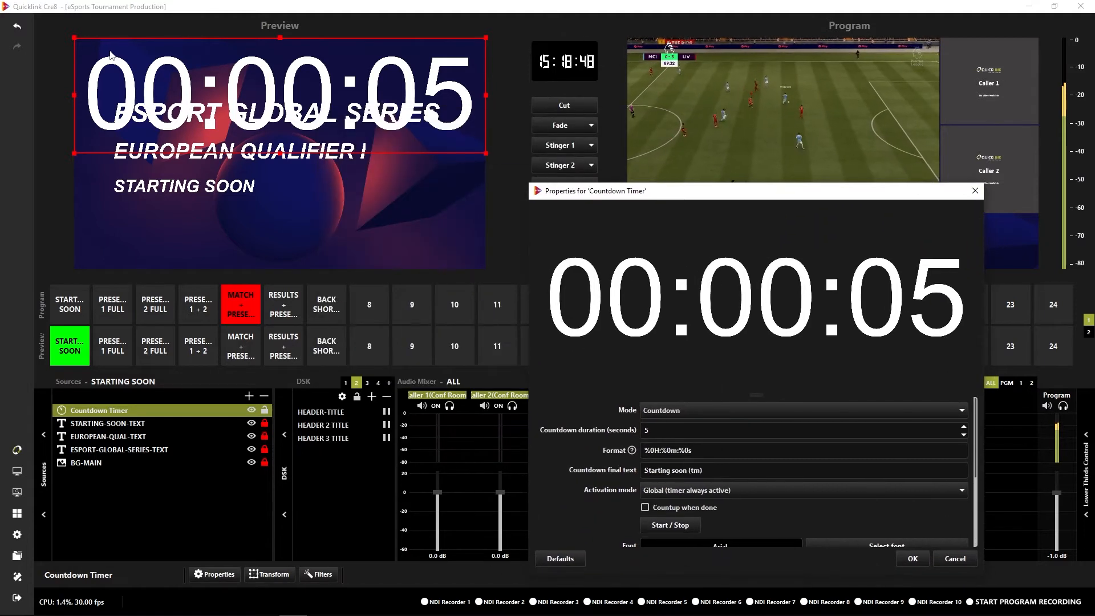
left_click_drag(77, 39, 301, 101)
left_click_drag(389, 126, 357, 228)
left_click_drag(699, 199, 422, 118)
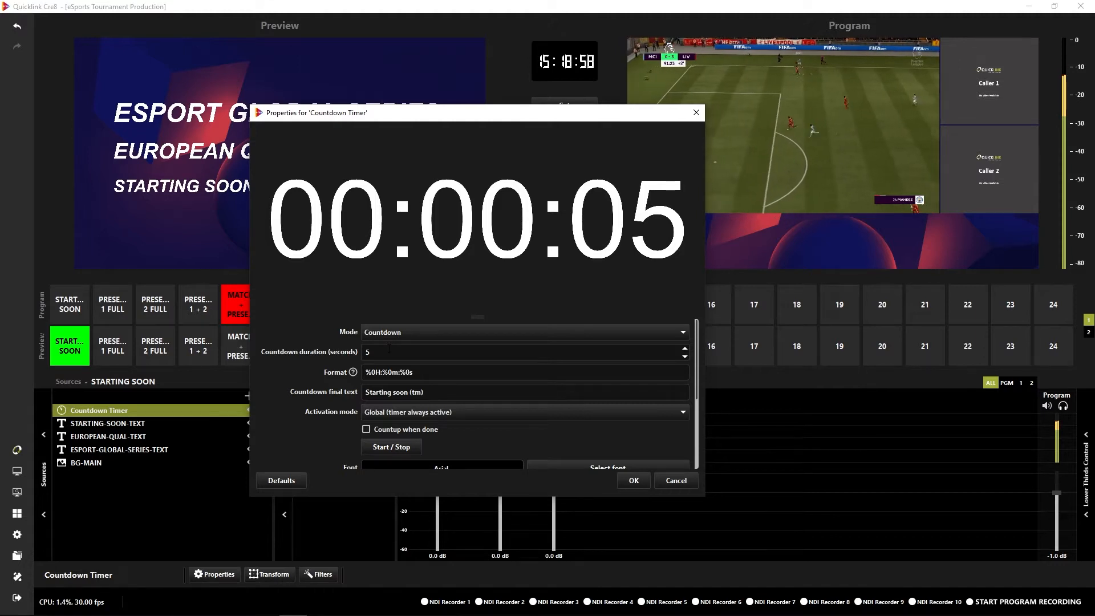
Step: Set the countdown final text to "Take your seats" and run the countdown to test it
left_click(366, 391)
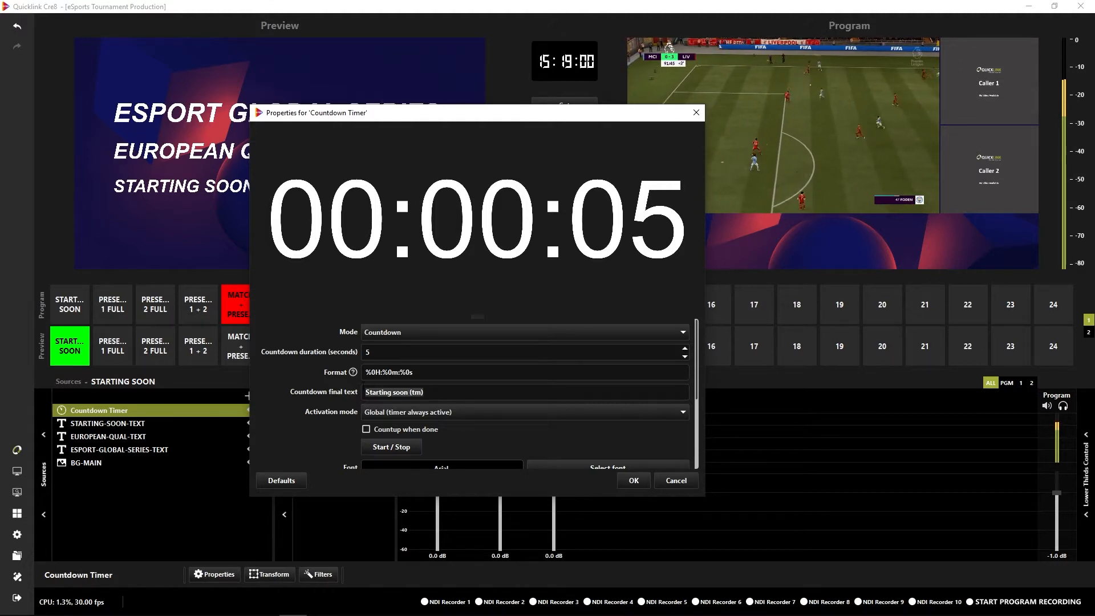
type("Take your seats")
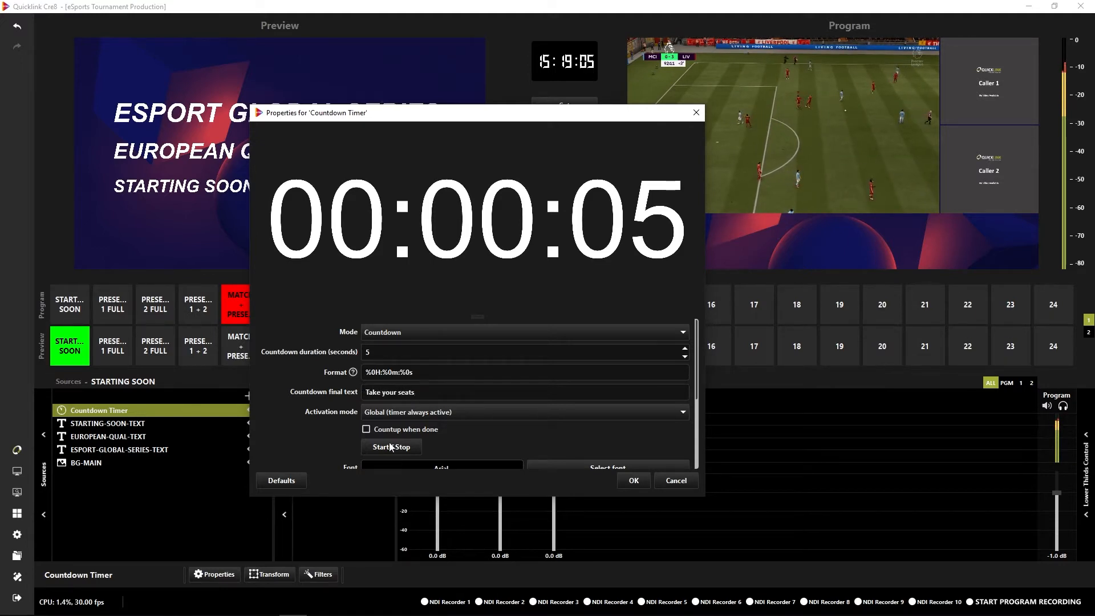
left_click(391, 446)
Step: Change the timer's font to OCR A Extended, Regular style
scroll(405, 443, "down", 2)
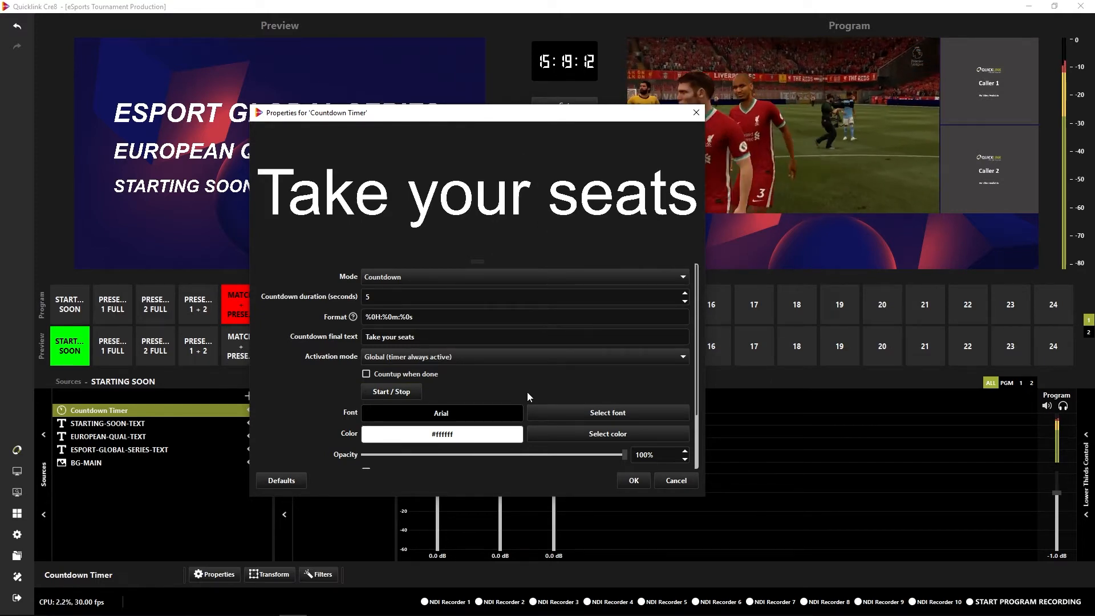
left_click(614, 411)
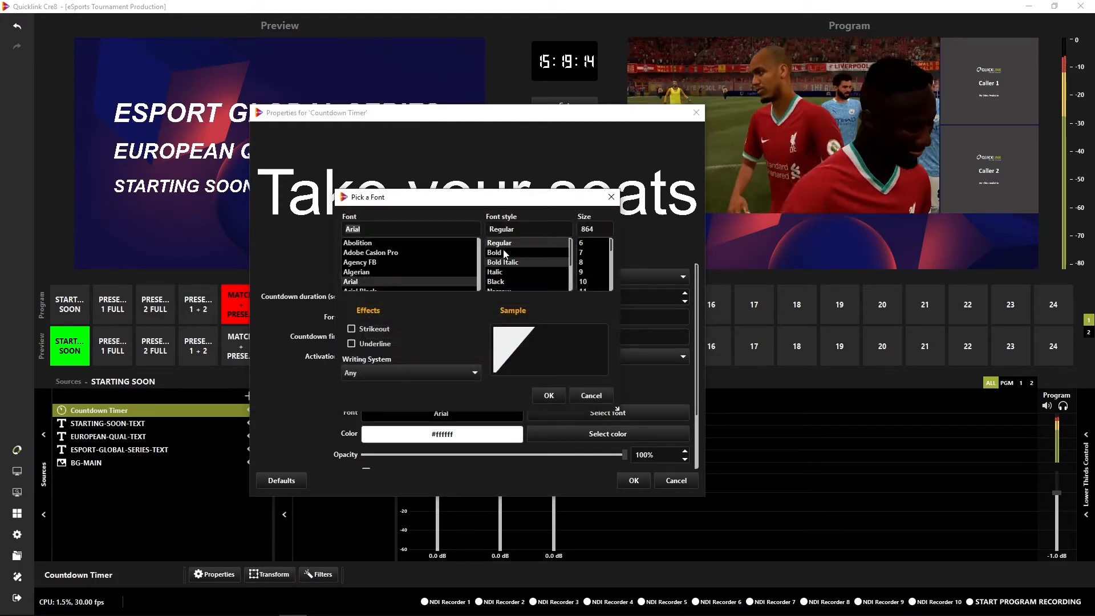
key("s")
key("e")
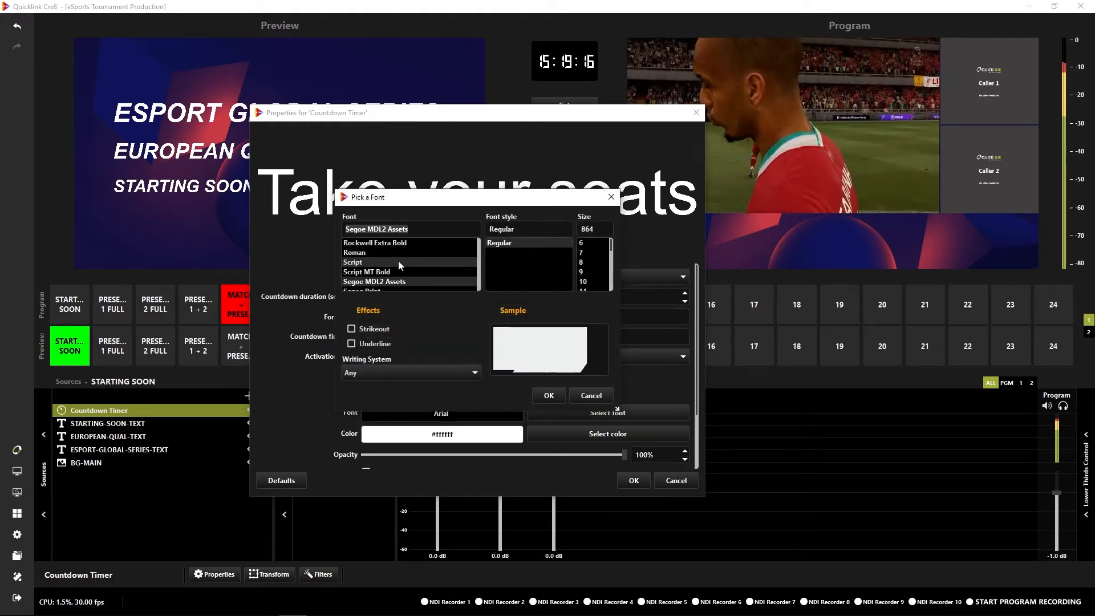
key("o")
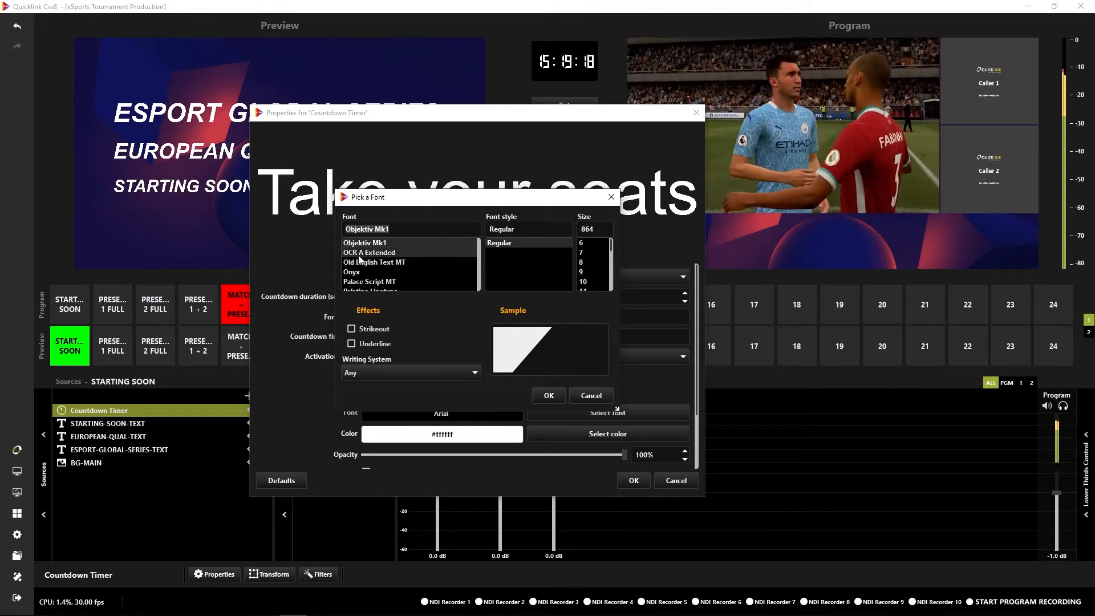
left_click(375, 254)
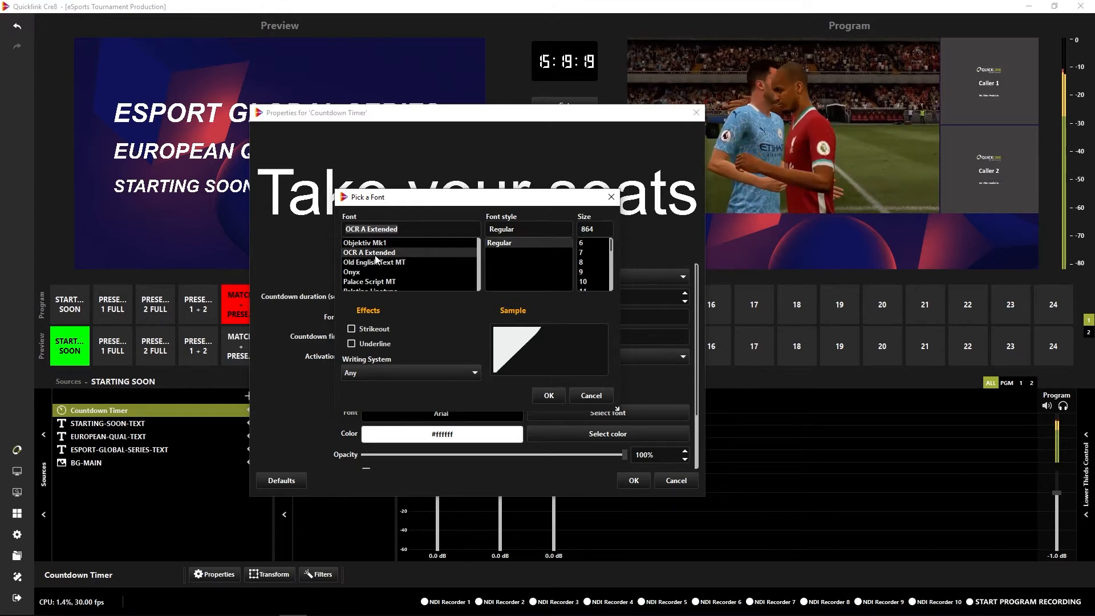
left_click(549, 395)
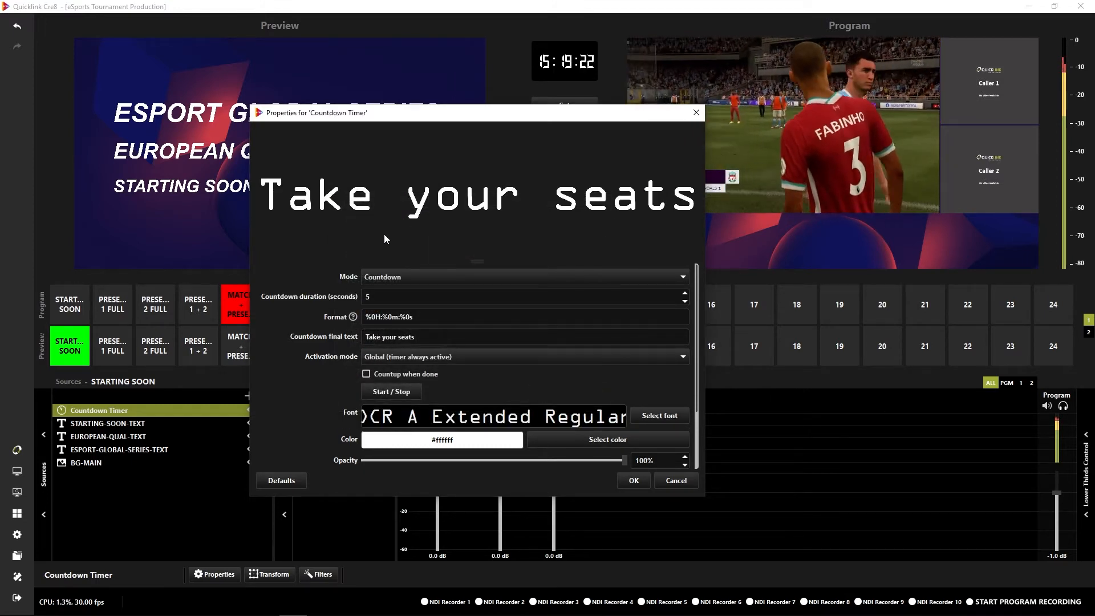
Step: Set the timer's text color to red #ca3b46 by sampling it from the scene background
scroll(490, 381, "down", 2)
left_click(556, 372)
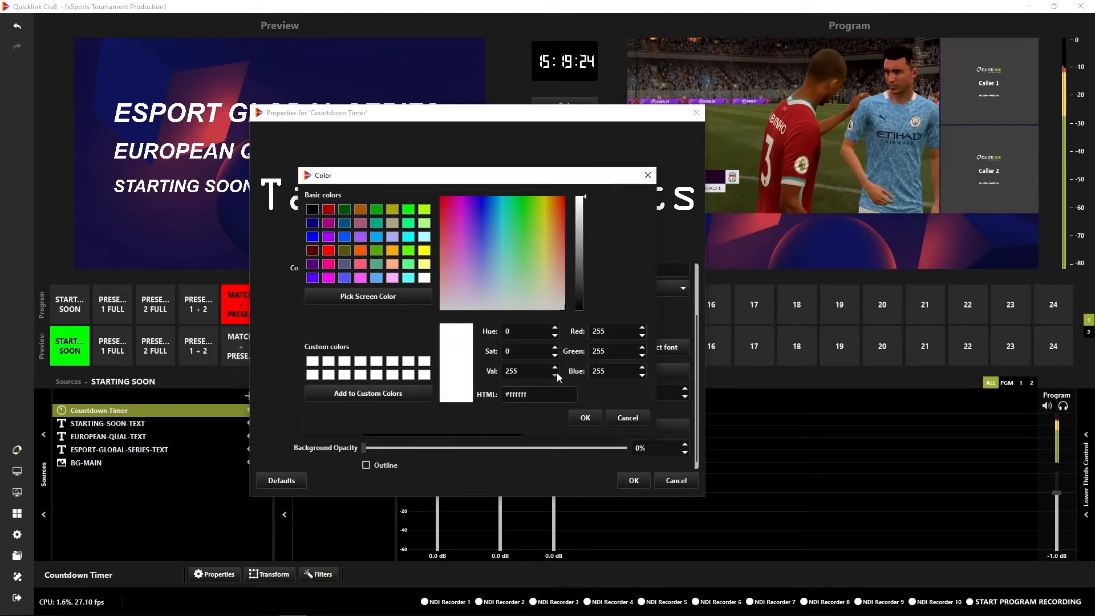
left_click(368, 296)
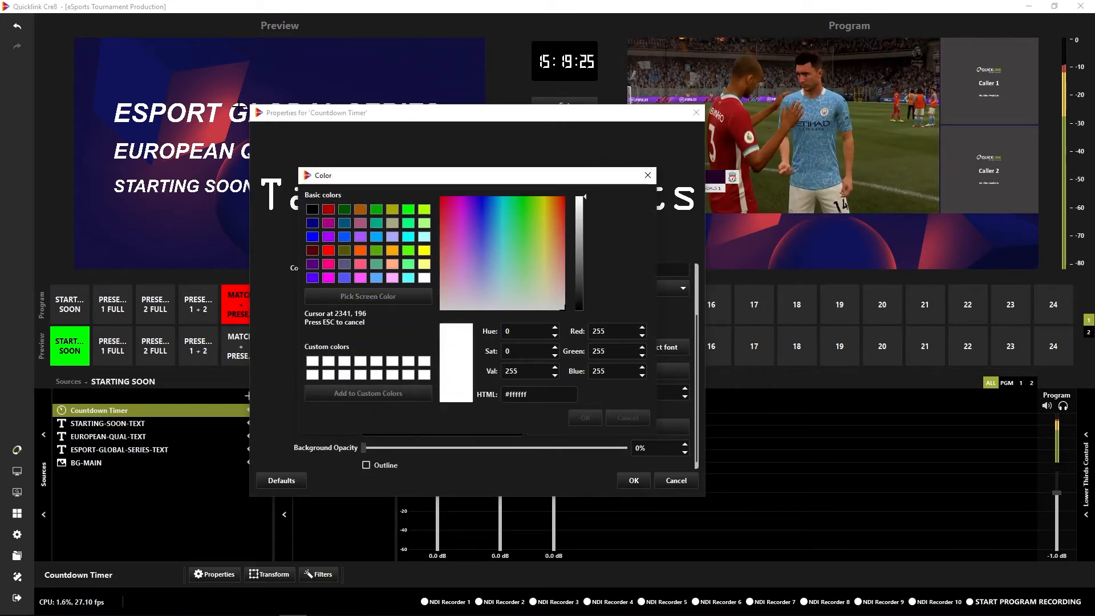
left_click(217, 132)
left_click(585, 418)
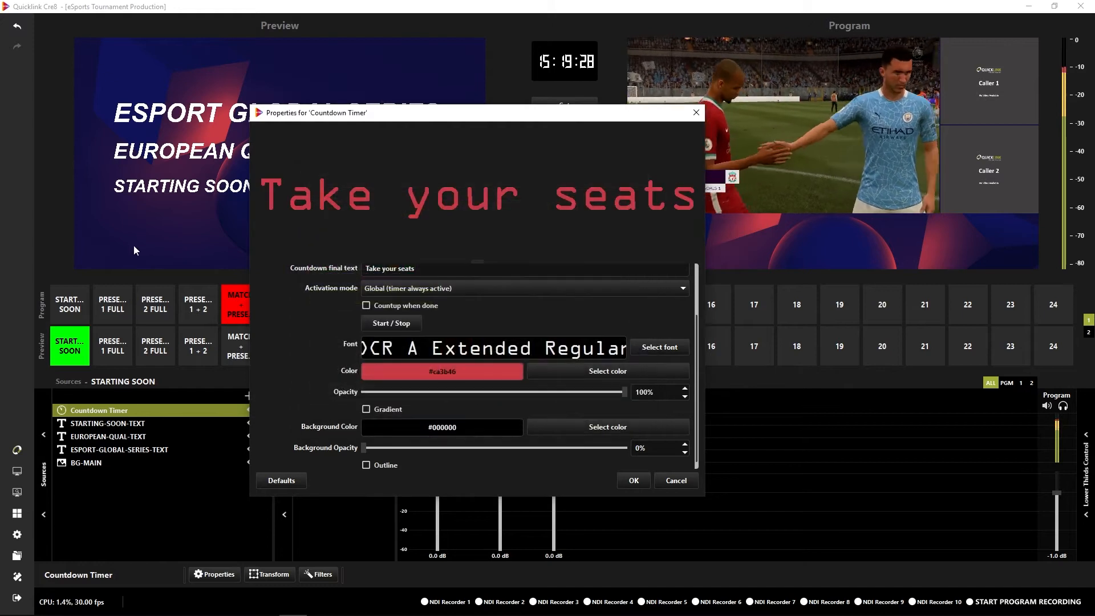
Step: Enable the text gradient and set its gradient color to dark blue #100f3e sampled from the scene background
left_click(366, 409)
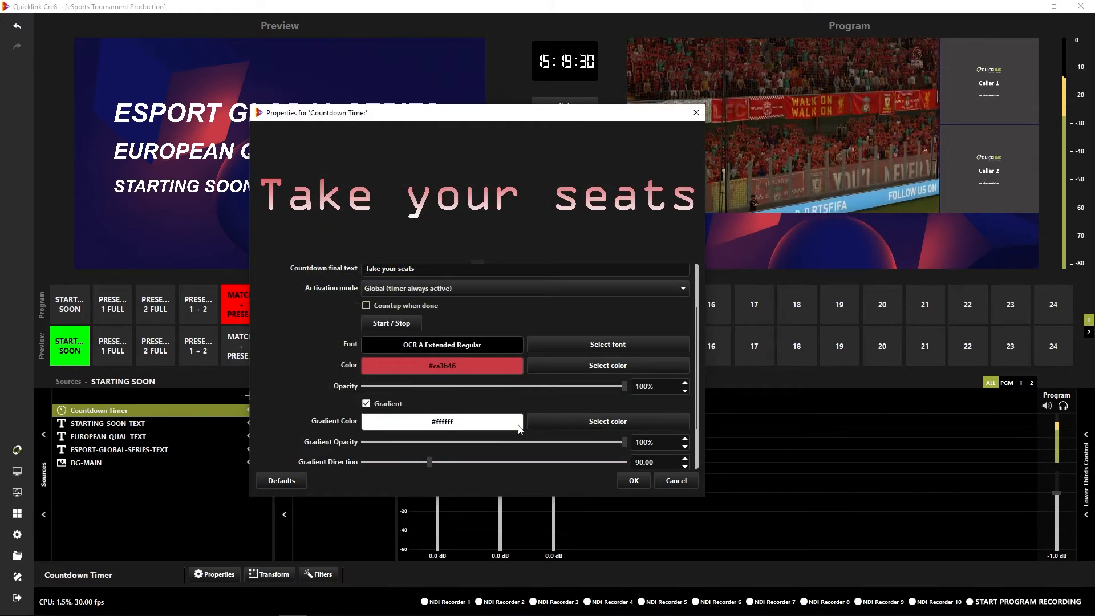
left_click(572, 424)
left_click(403, 294)
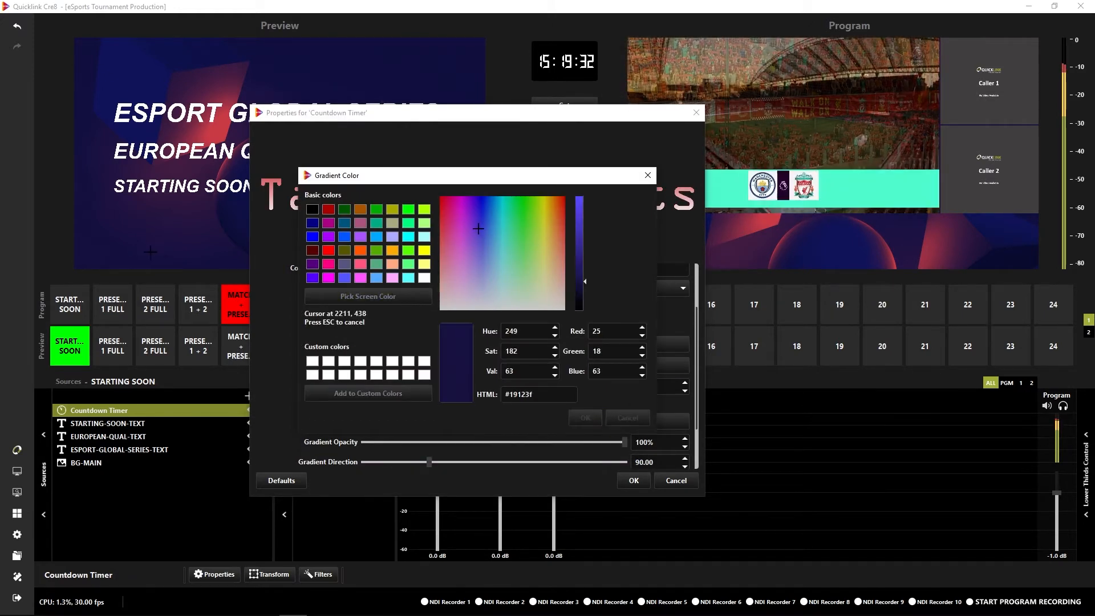
left_click(151, 251)
left_click(585, 417)
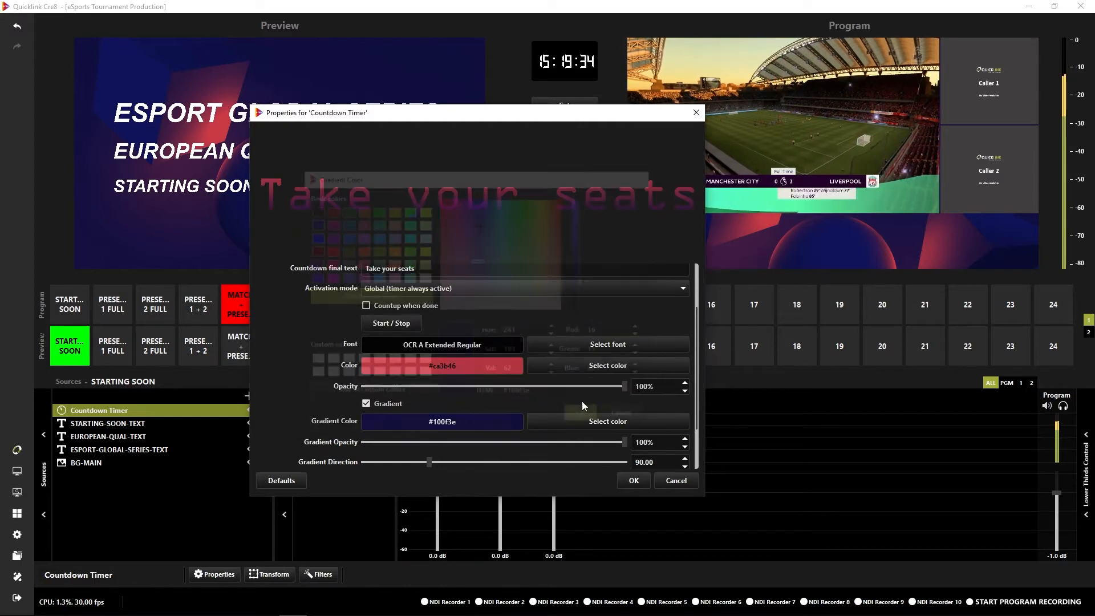
Step: Raise the timer's background opacity to 38% with the scene preview uncovered
scroll(468, 321, "down", 3)
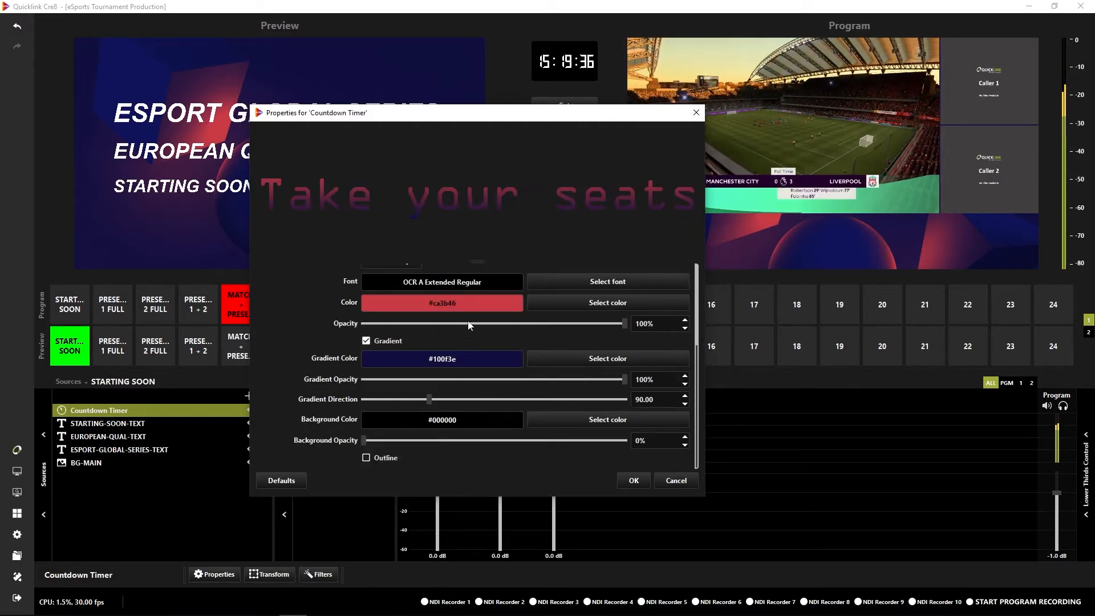
left_click_drag(493, 112, 757, 95)
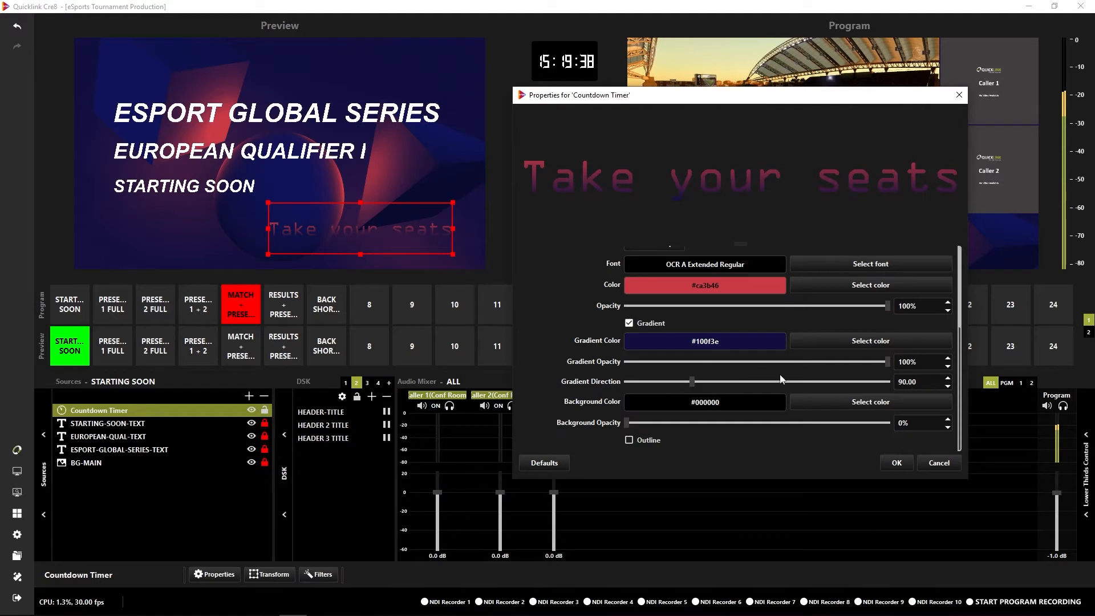
left_click_drag(626, 424, 726, 425)
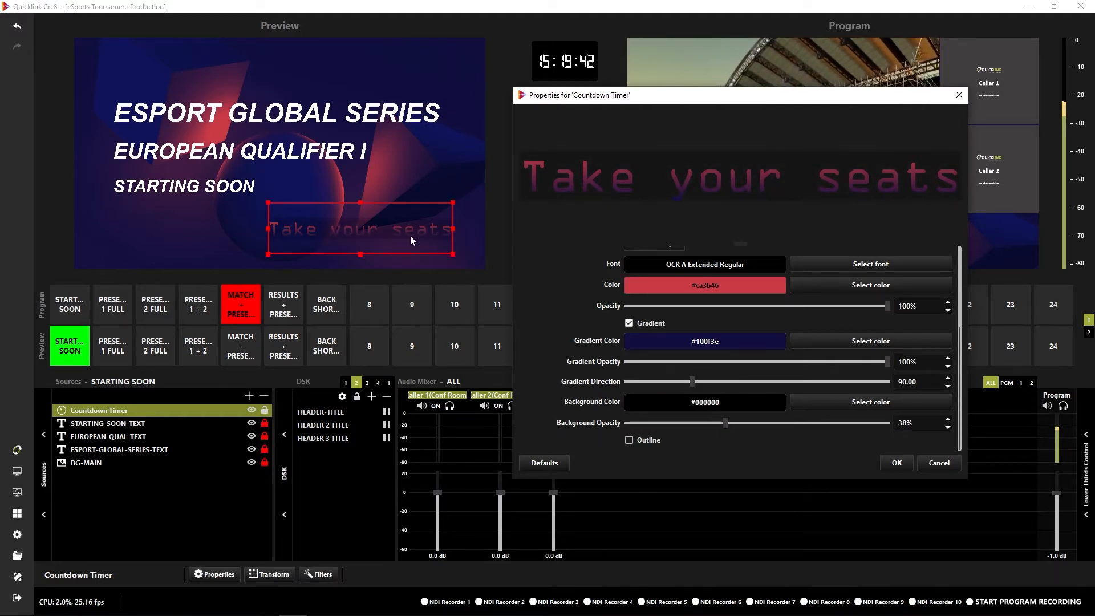
Step: Switch the timer mode to Countup, then start the timer and stop it after a few seconds
scroll(569, 334, "up", 3)
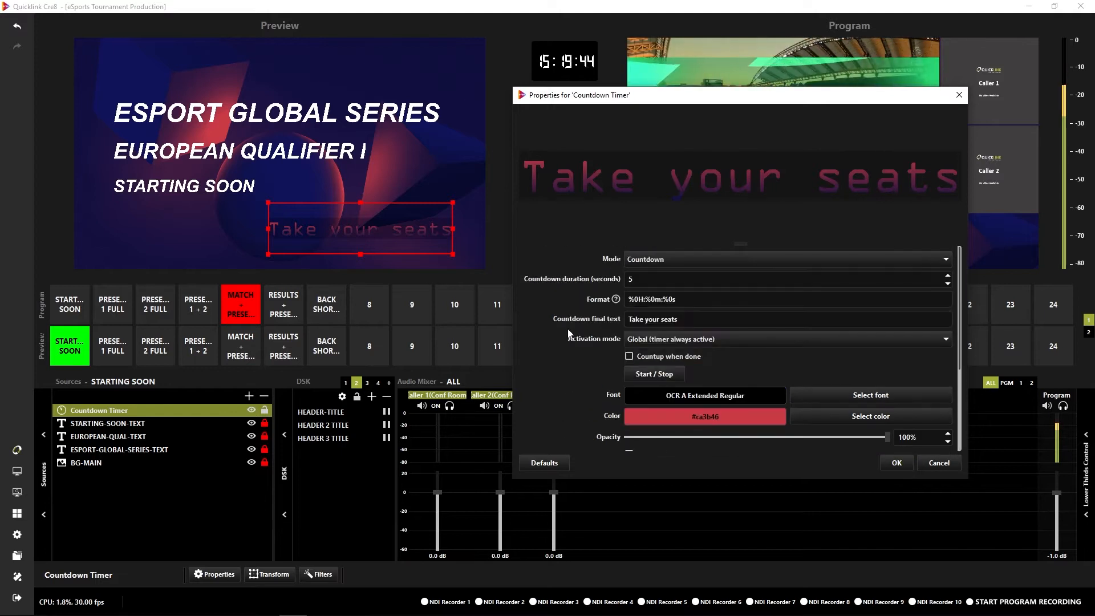
left_click(675, 260)
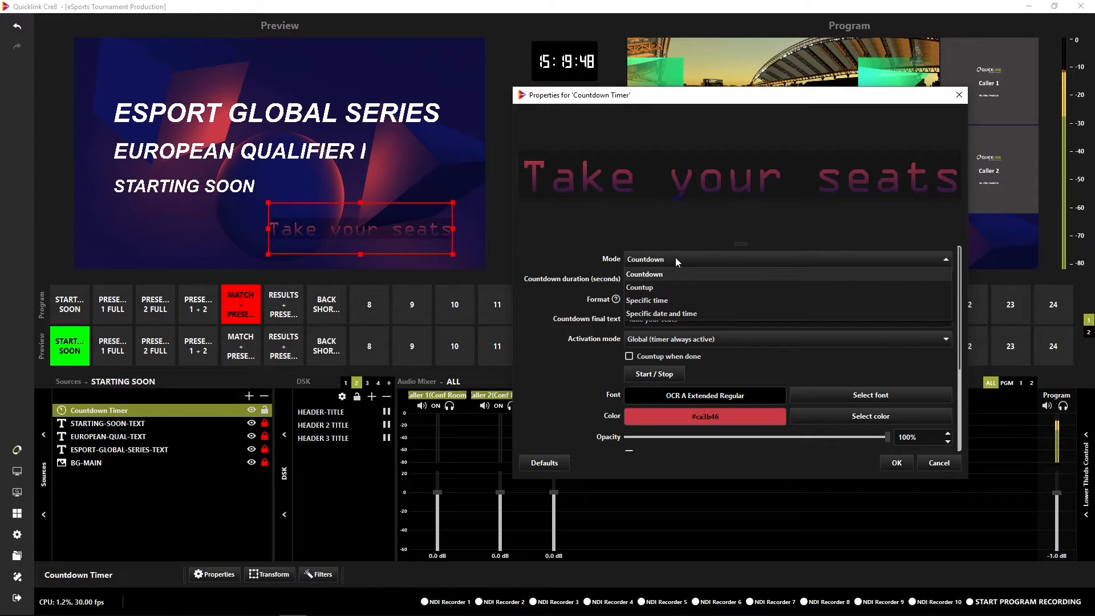
left_click(674, 287)
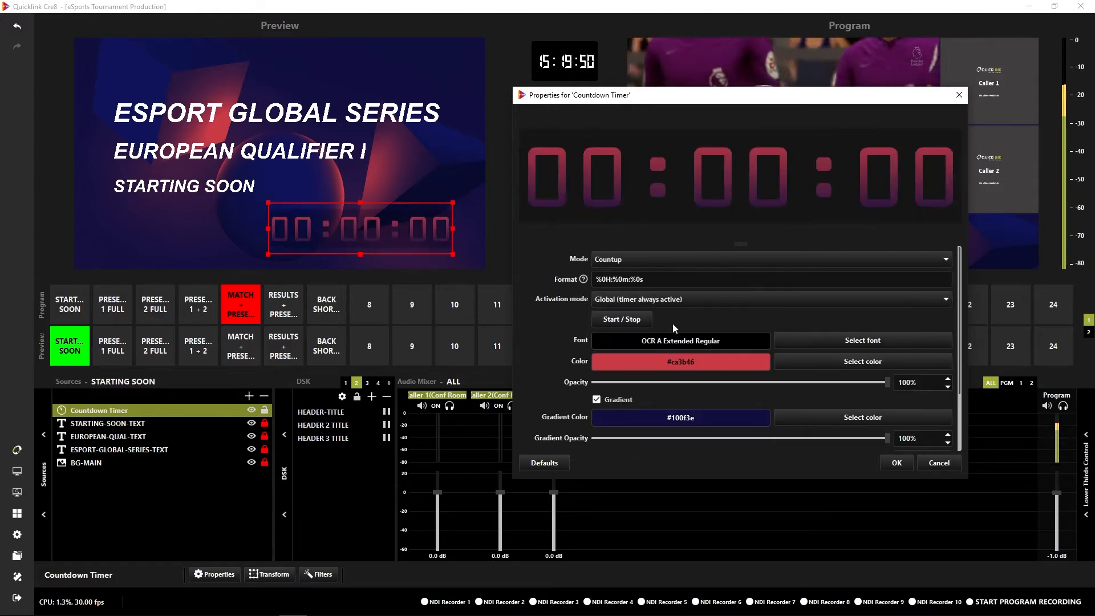
left_click(625, 317)
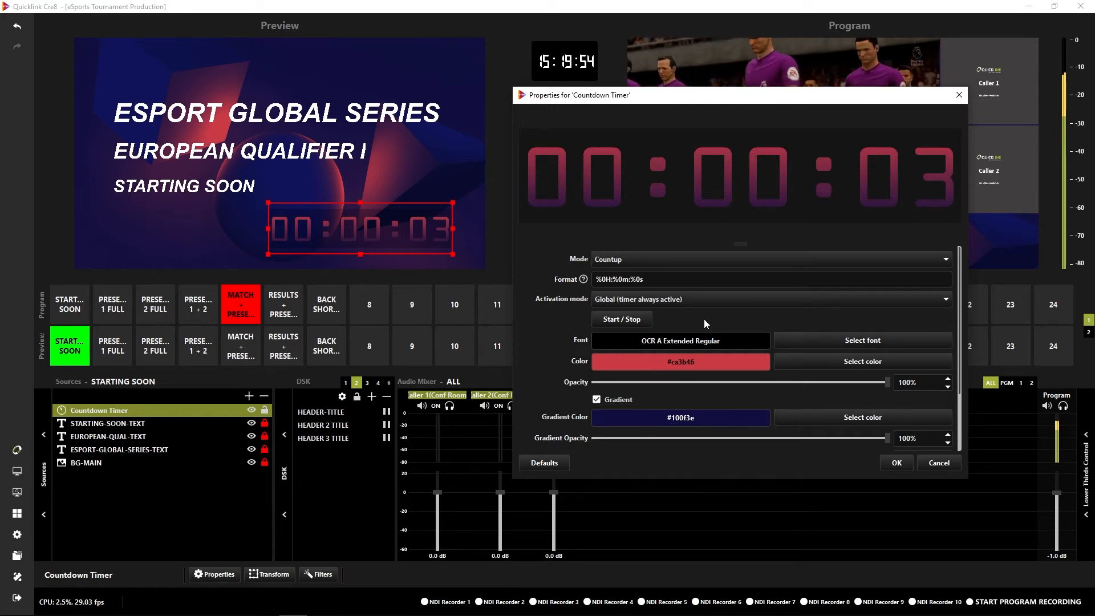
left_click(627, 322)
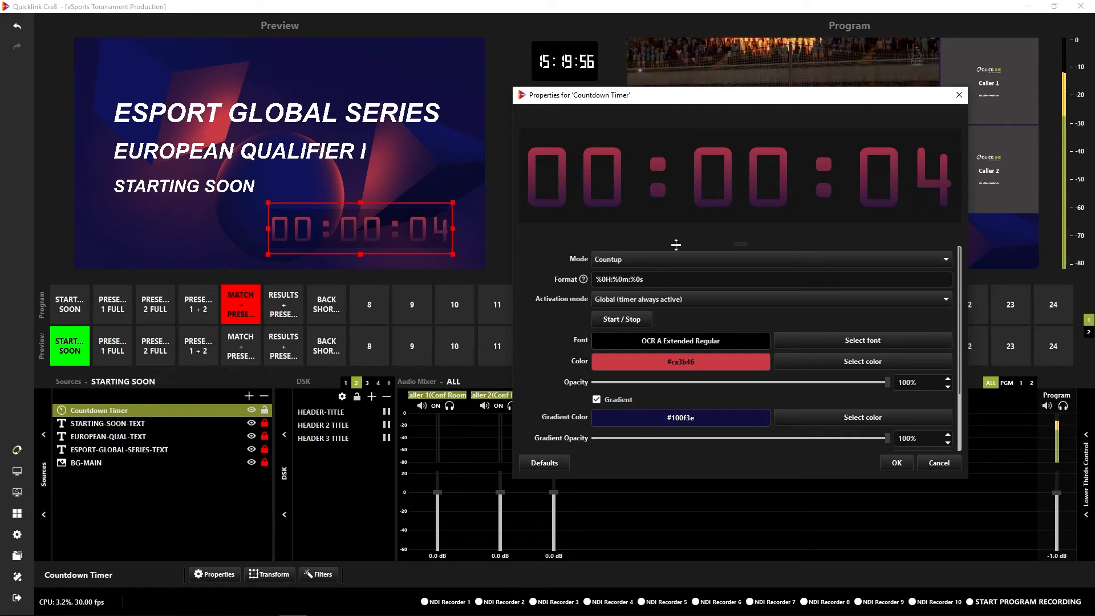
Step: Switch the timer mode to Specific time and set the target to hour 15, minutes 30
left_click(650, 255)
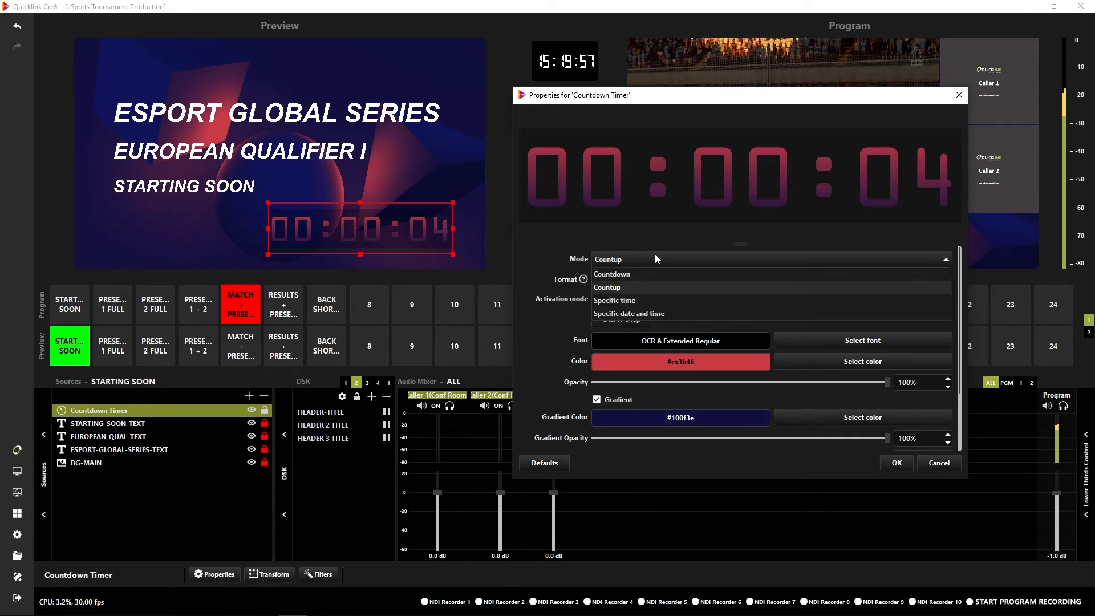
left_click(631, 302)
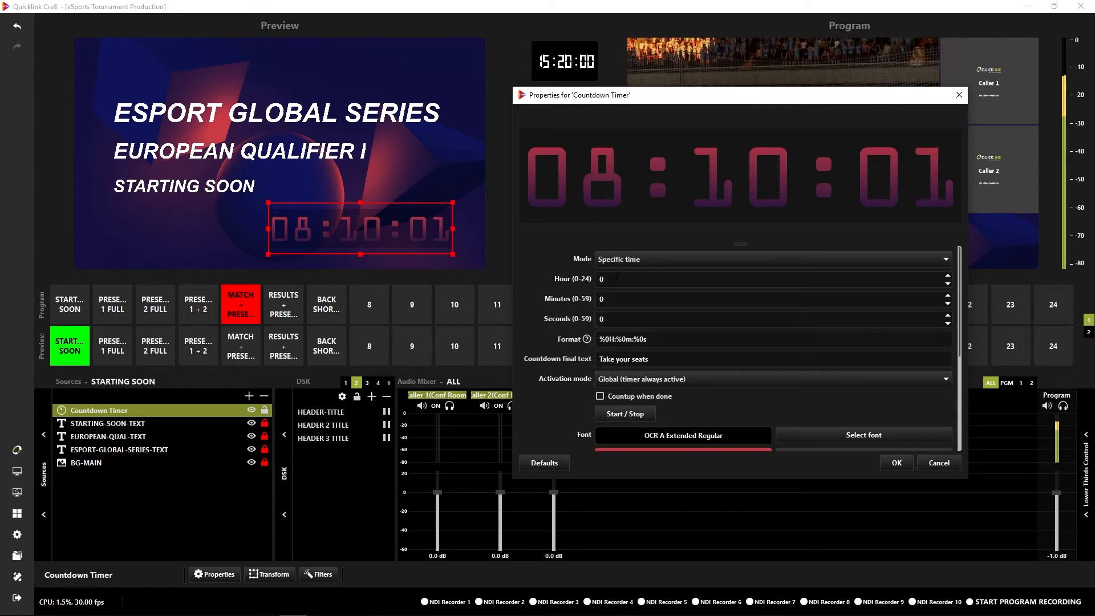
mouse_move(890, 612)
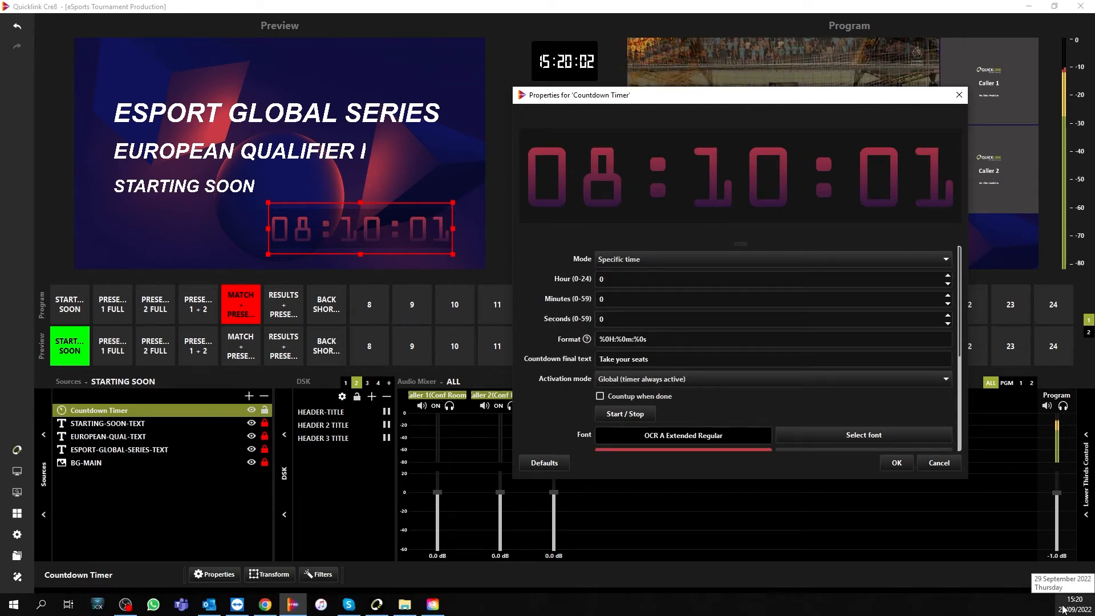
double_click(607, 280)
type("15")
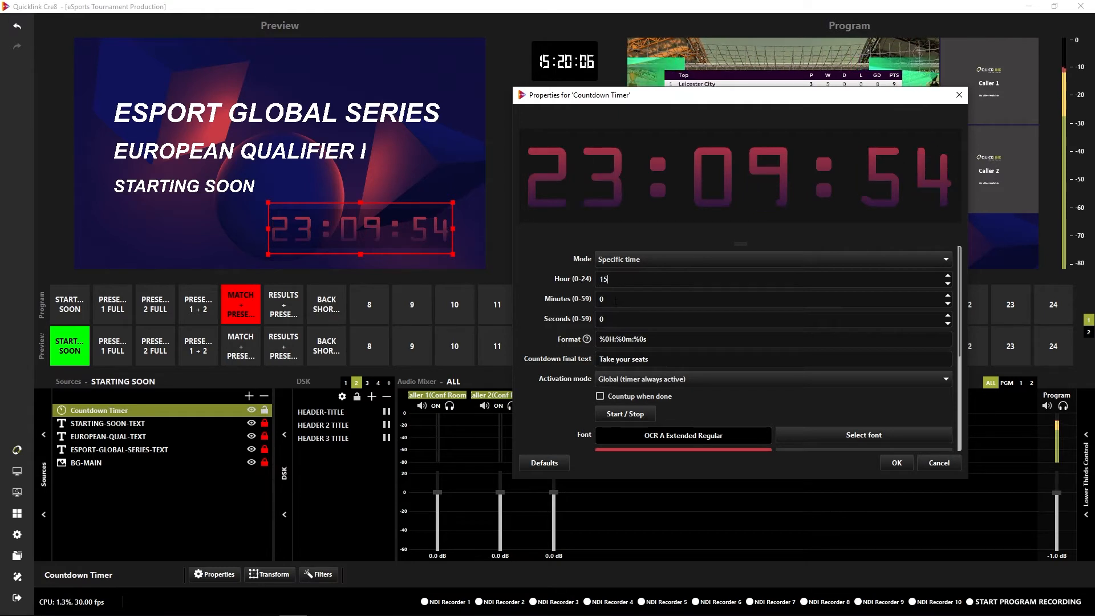
type("30")
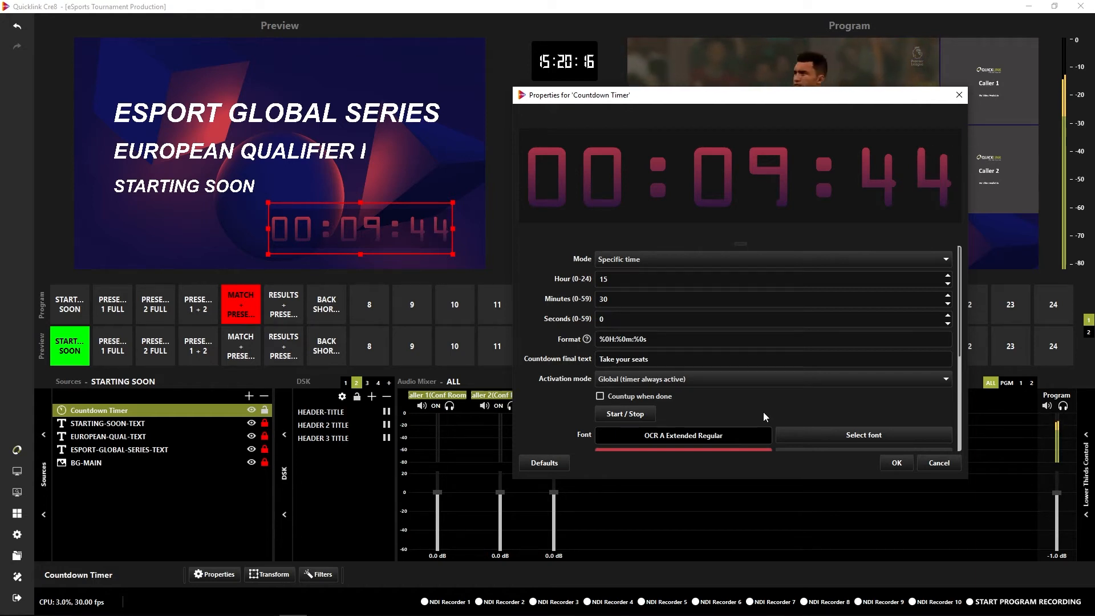
Step: Switch the timer mode to Specific date and time
left_click(645, 256)
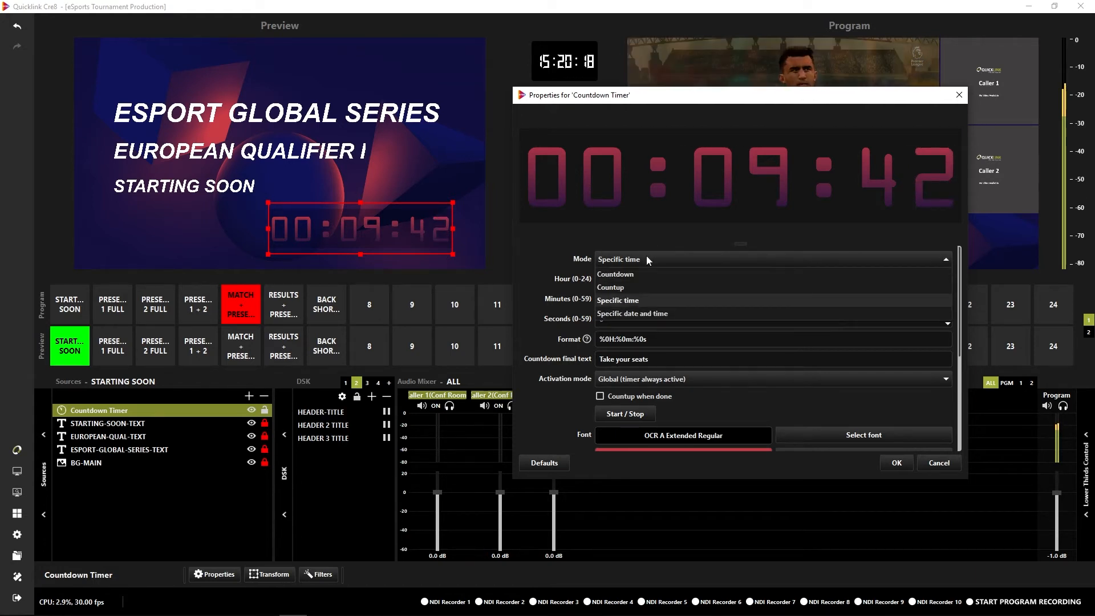
left_click(655, 315)
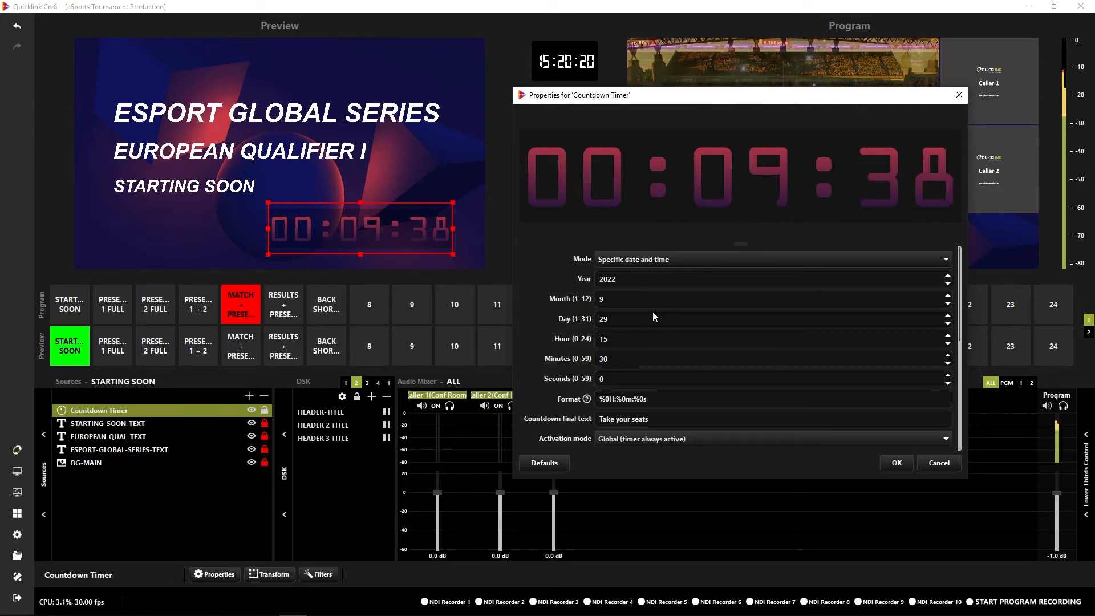
Step: Set the timer's target date to month 12, day 25, and its target time to hour 1, minutes 0
double_click(613, 299)
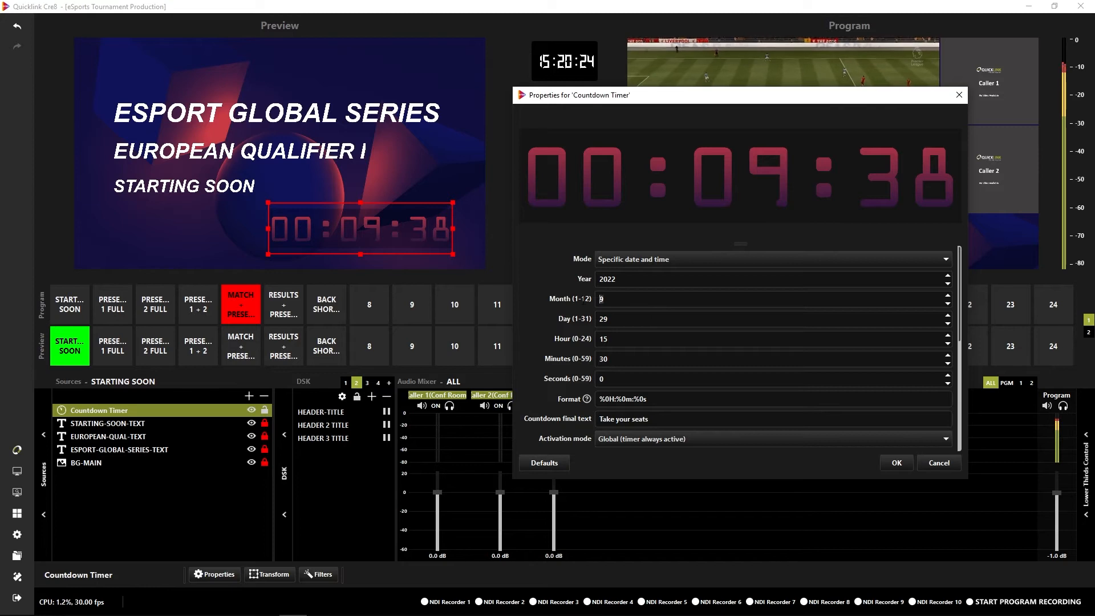
type("12")
left_click(613, 319)
key("BackSpace")
type("5")
left_click_drag(615, 338, 593, 344)
type("1")
type("0")
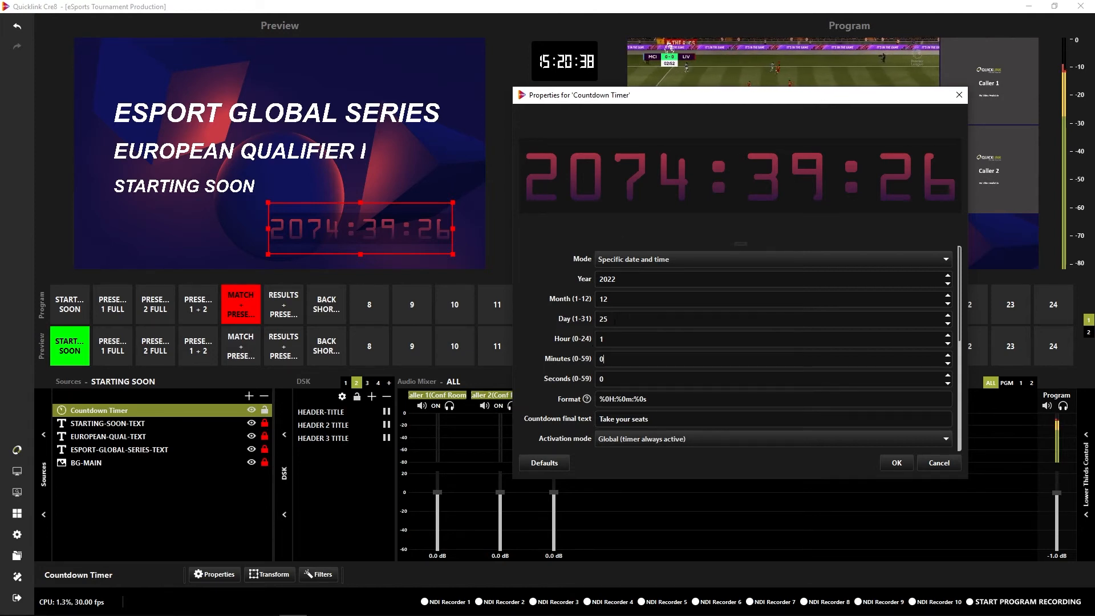
Step: Change the timer's format to %d:%h:%0m:%0s so it shows days, hours, minutes and seconds
mouse_move(588, 399)
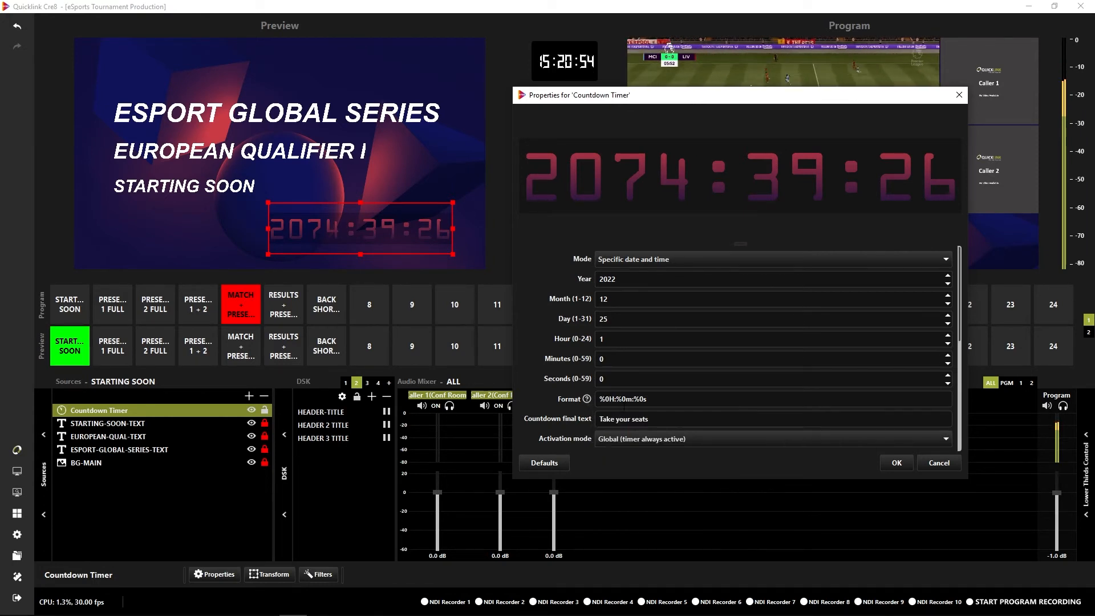
key("BackSpace")
key("BackSpace")
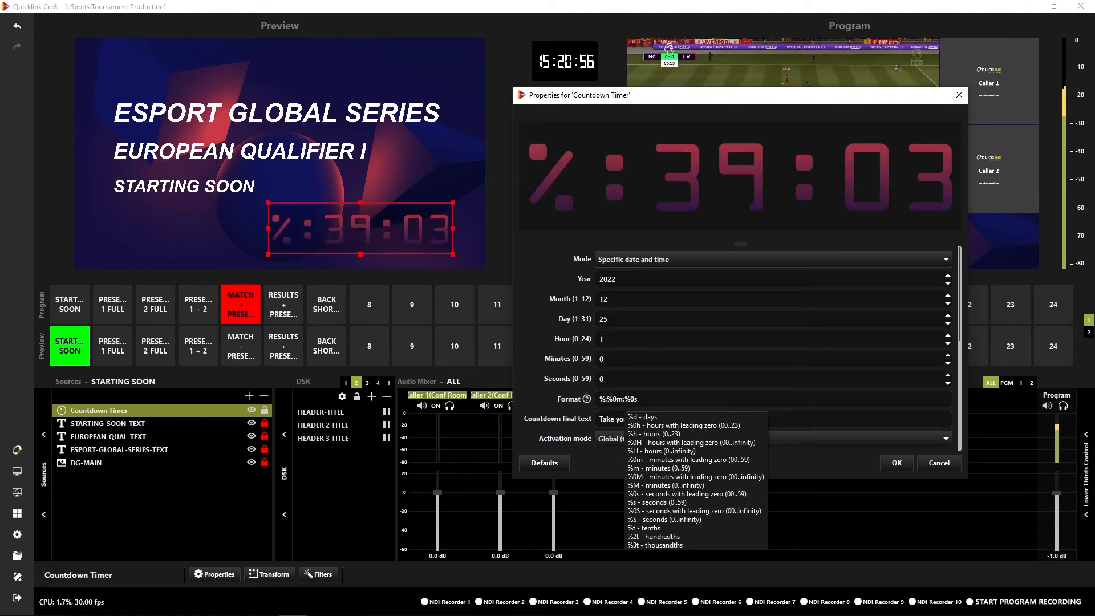
type("h")
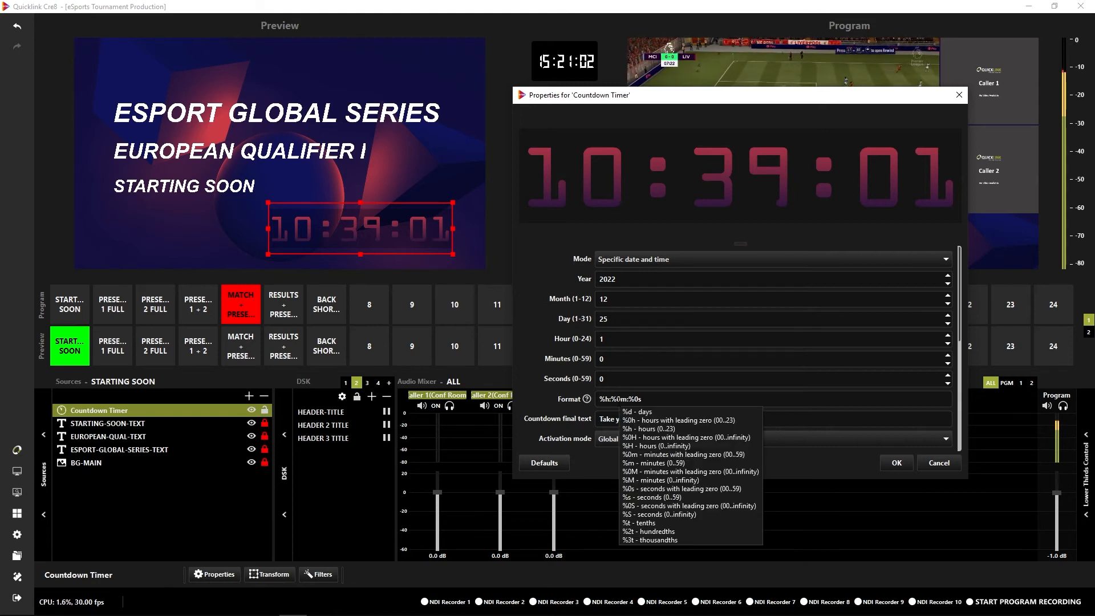
type("%")
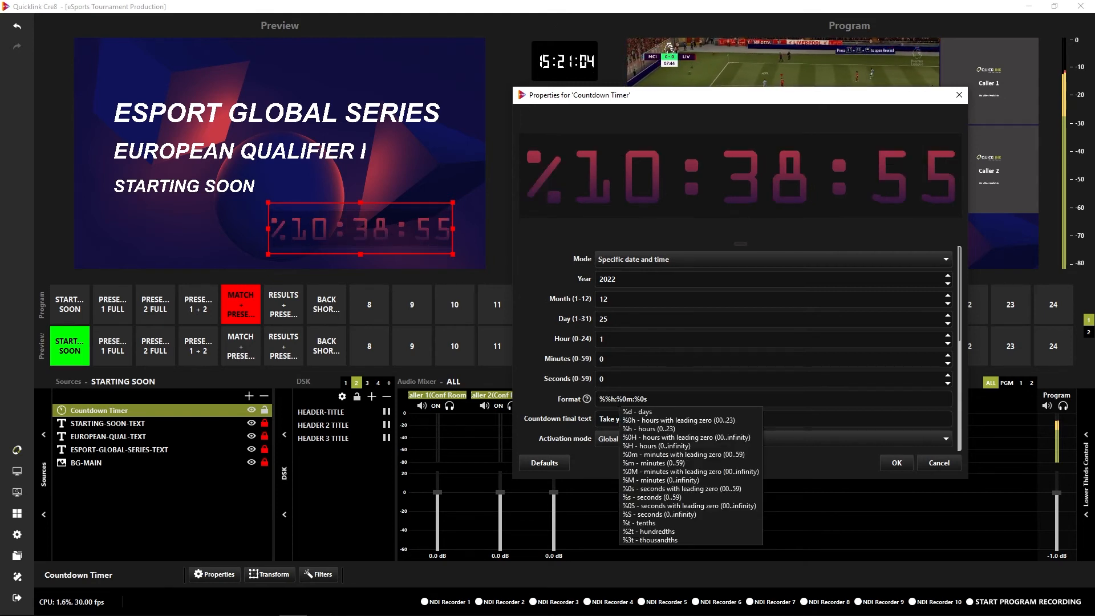
type("d")
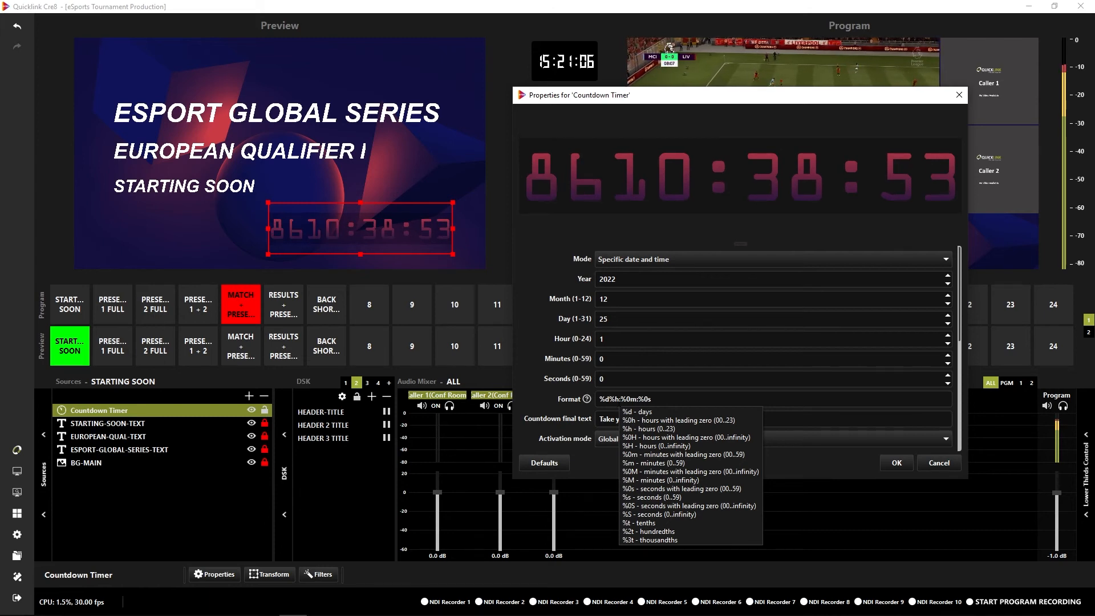
type(":")
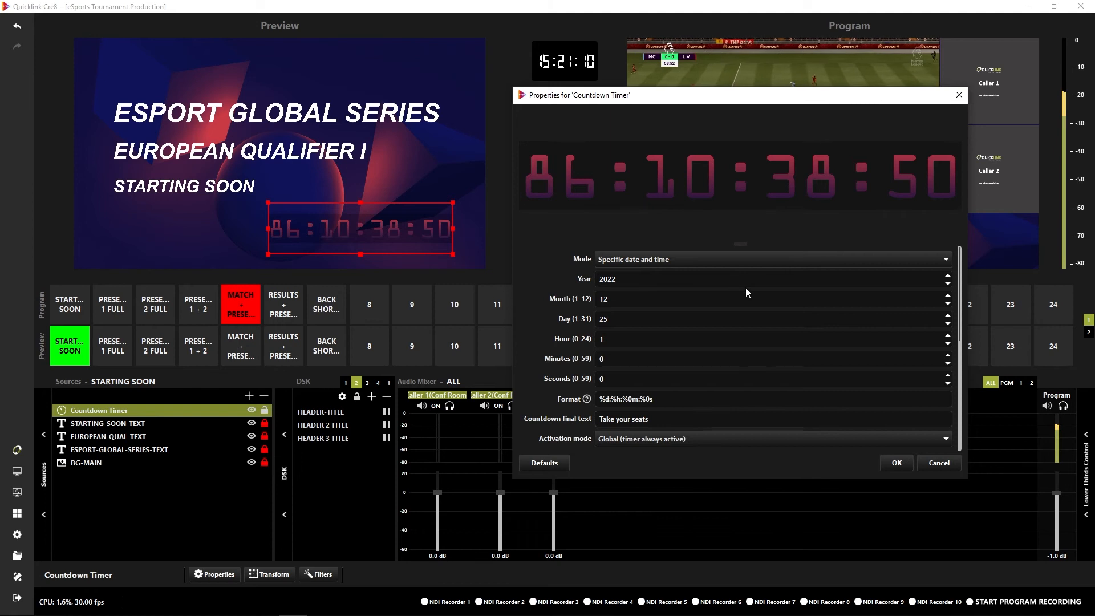
Step: Start the countdown to the specified date and accept the timer's properties
left_click_drag(678, 101, 524, 74)
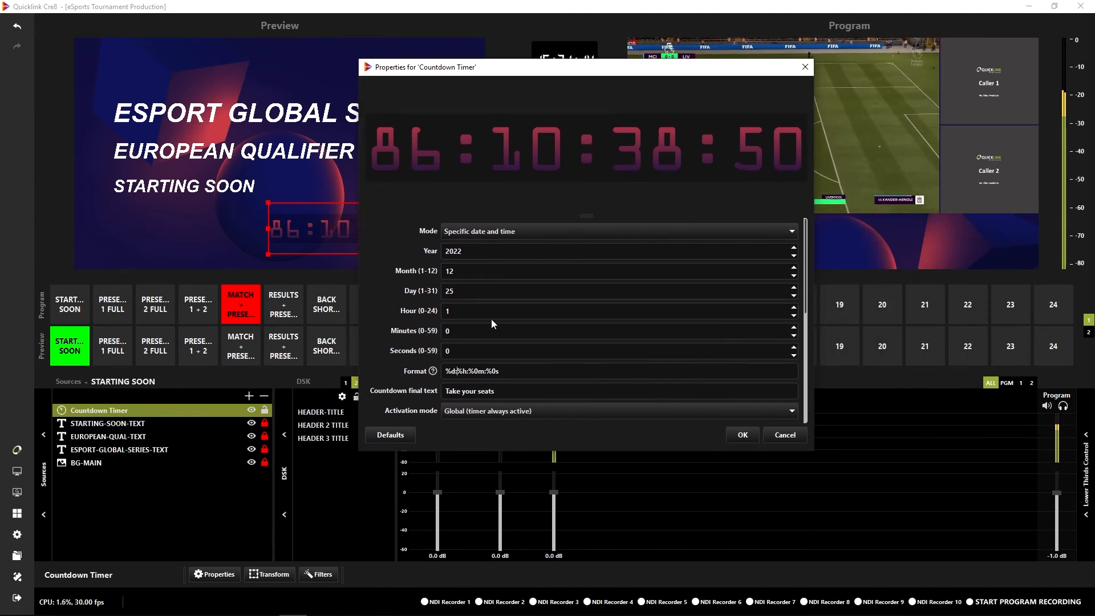
scroll(491, 319, "down", 5)
scroll(474, 301, "up", 3)
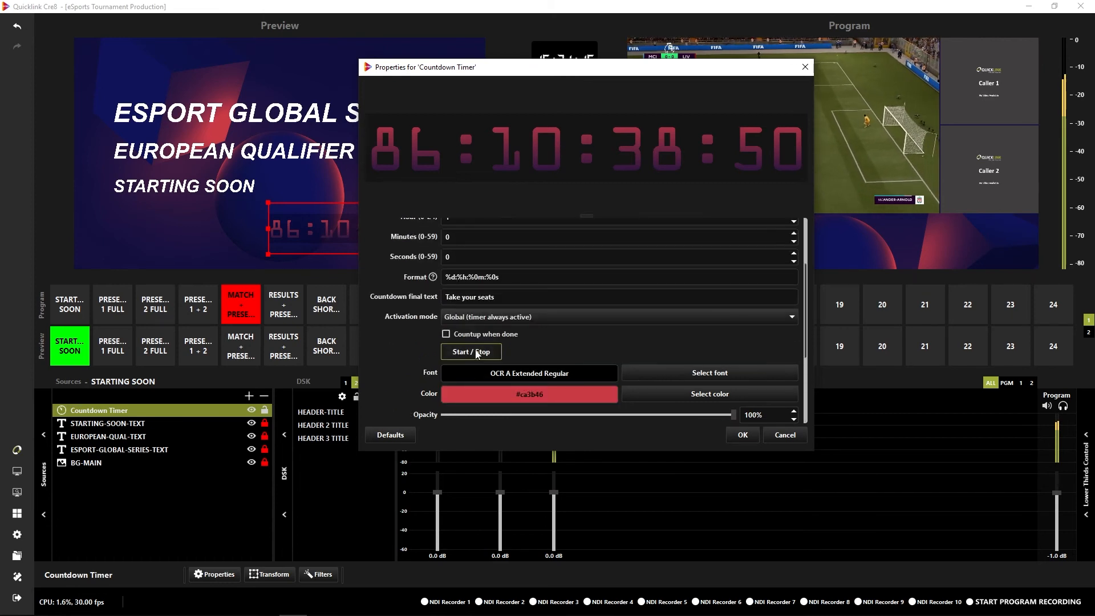
left_click_drag(489, 70, 630, 53)
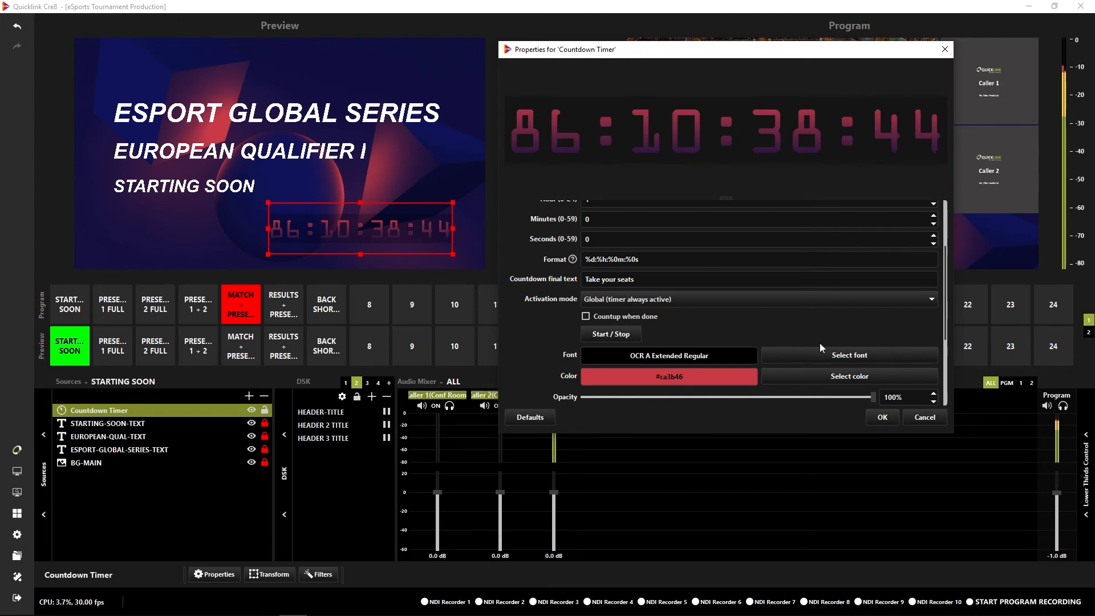
left_click(882, 418)
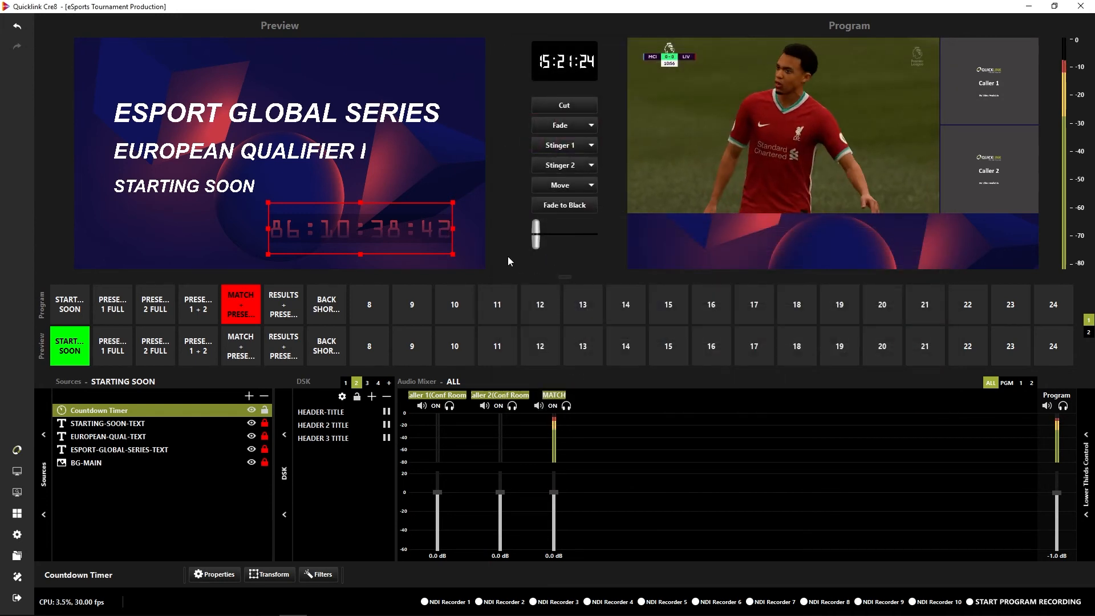